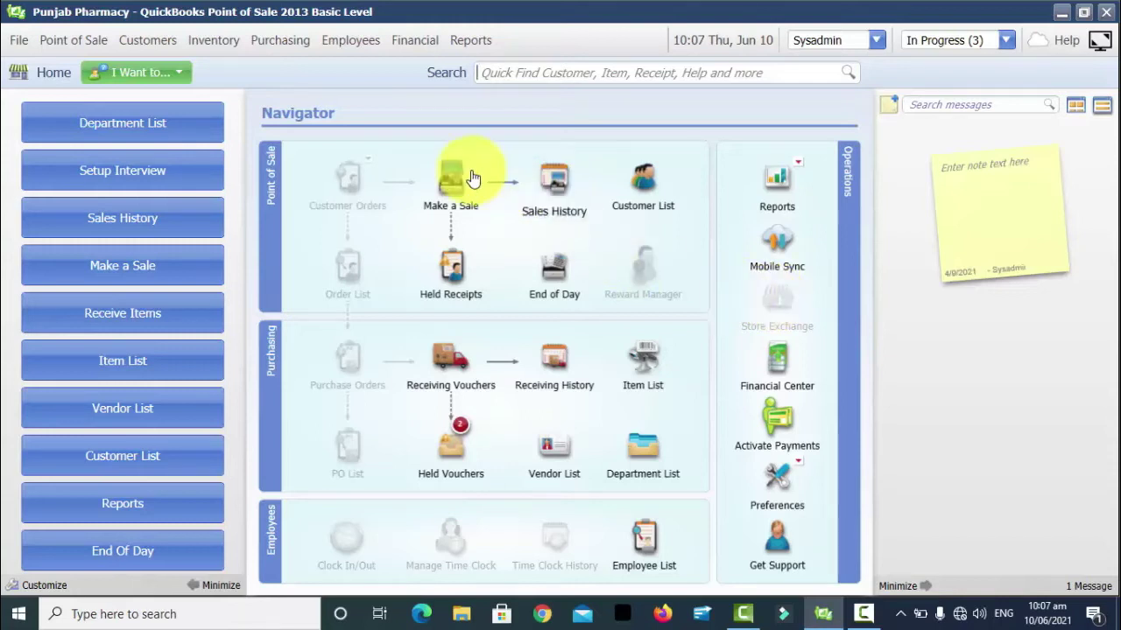
Review the existing items in the inventory item list, and return to the home screen
click(210, 40)
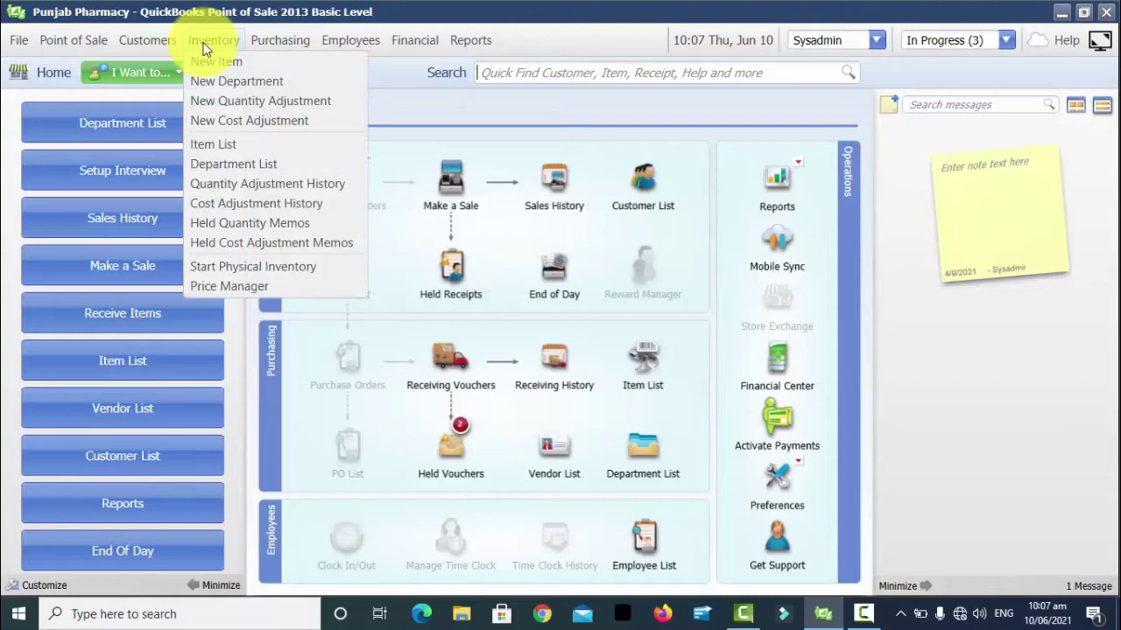
click(218, 144)
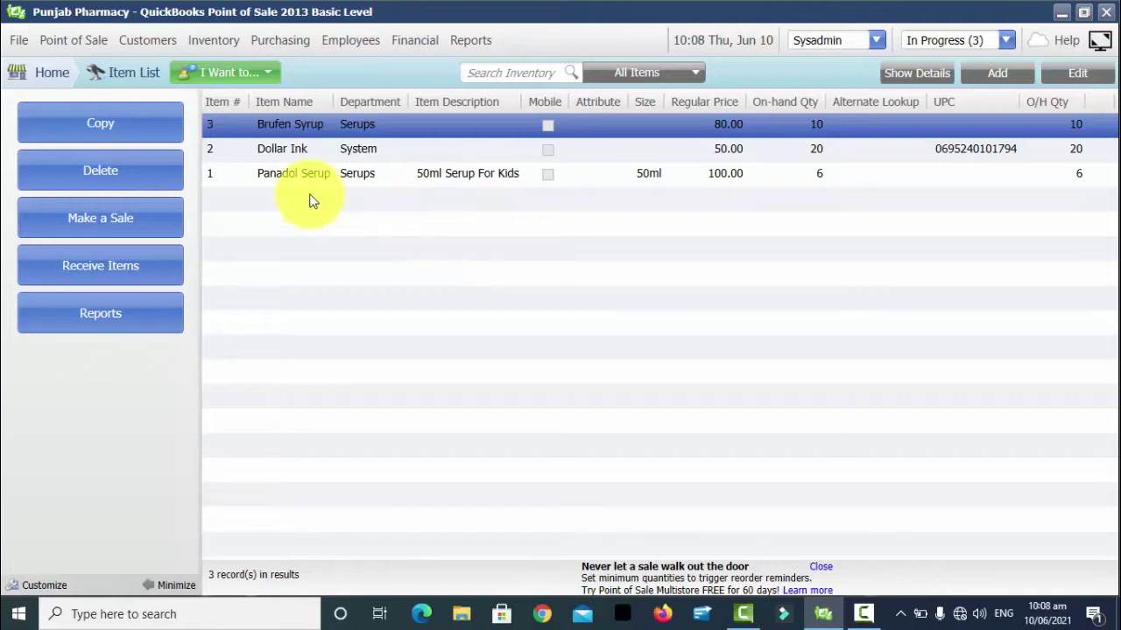
click(57, 75)
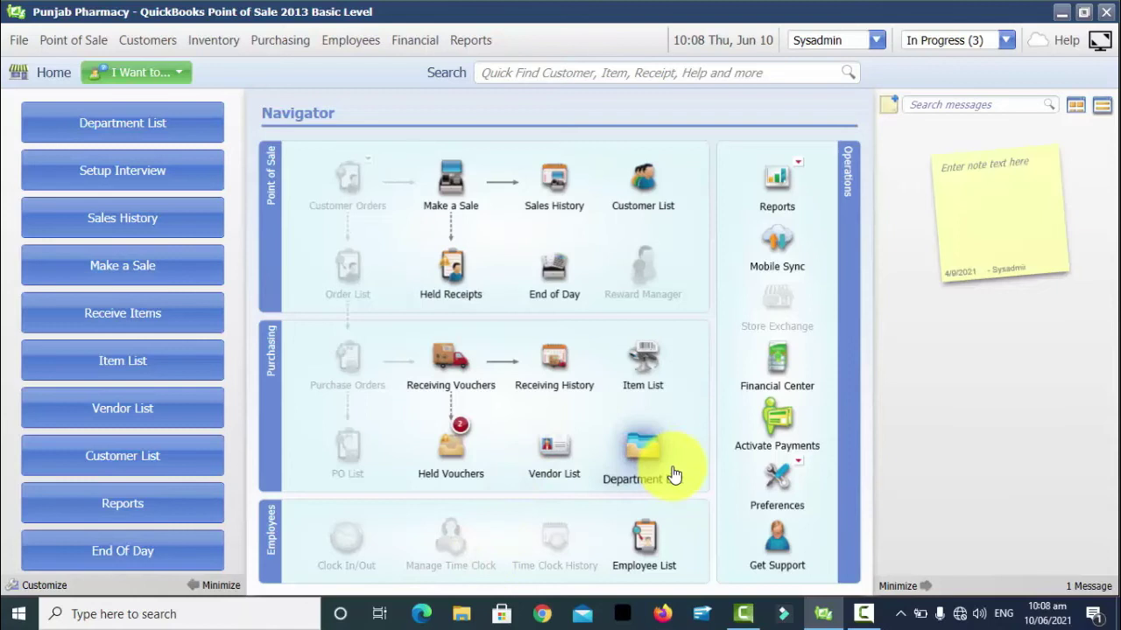
Open the QB POS Inventory Items Export workbook from the Documents folder in Excel, dismissing the format and activation prompts
key(super+e)
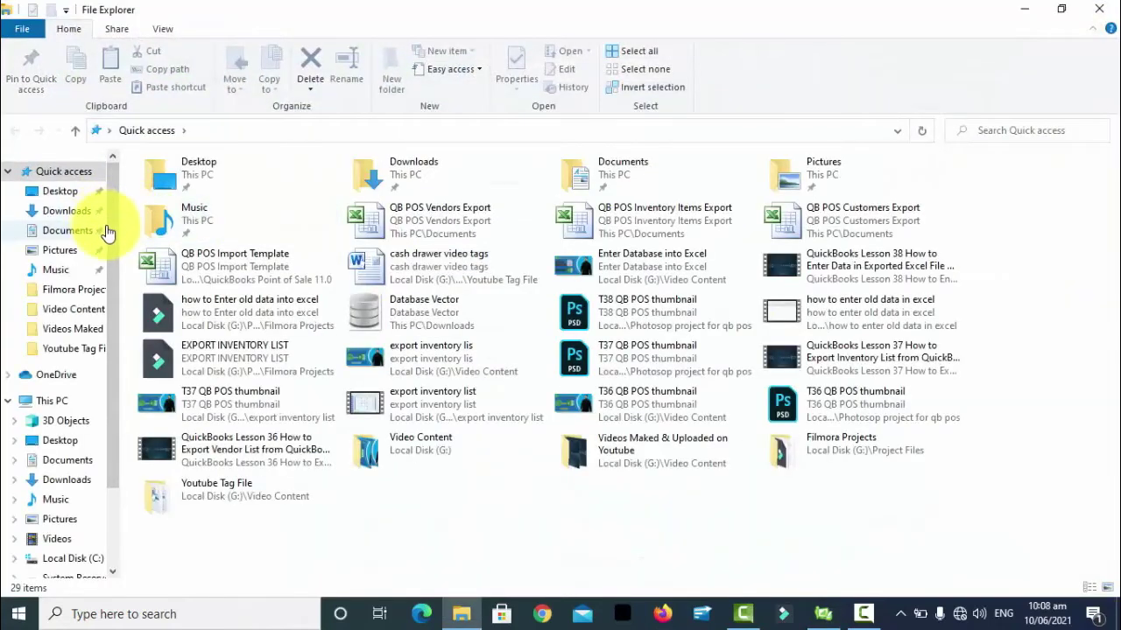
scroll(108, 236, down, 2)
click(61, 182)
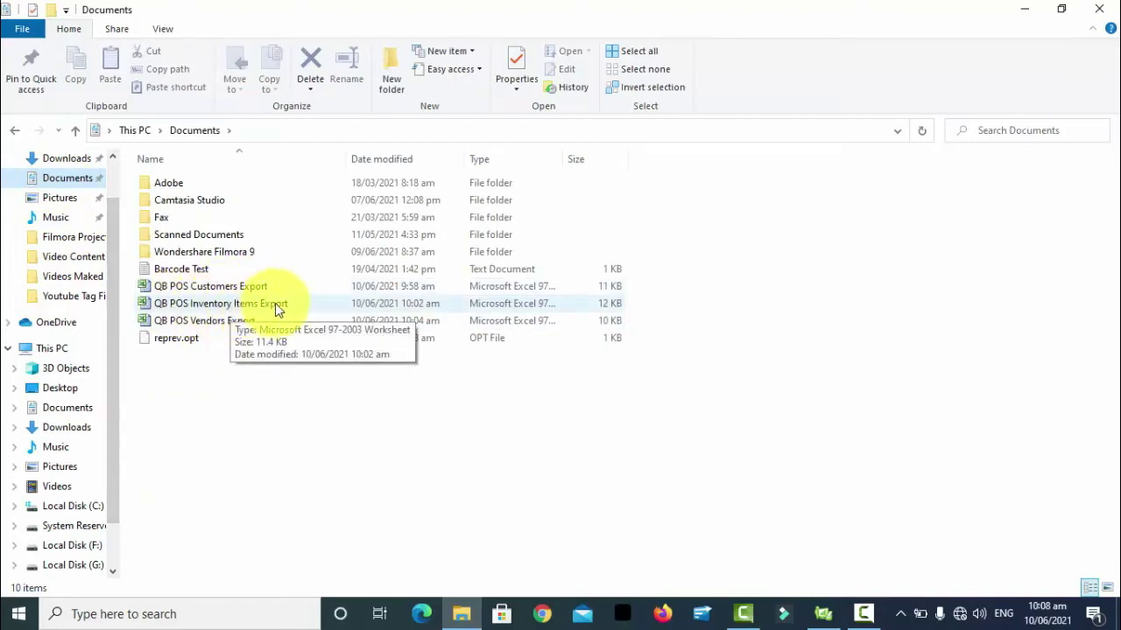
double_click(263, 304)
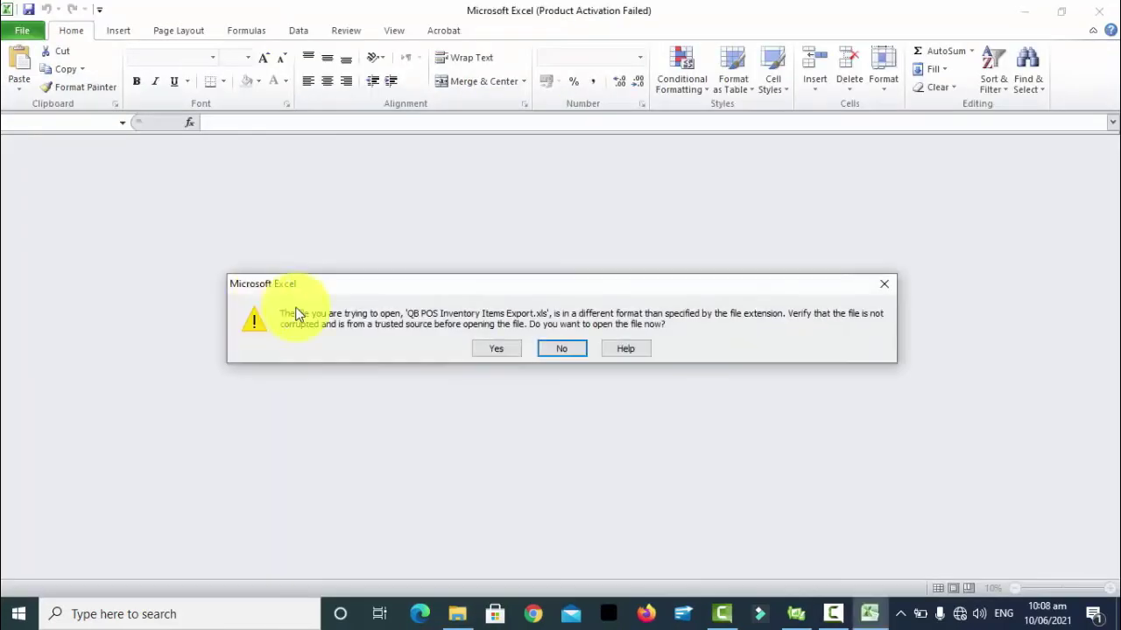
click(491, 350)
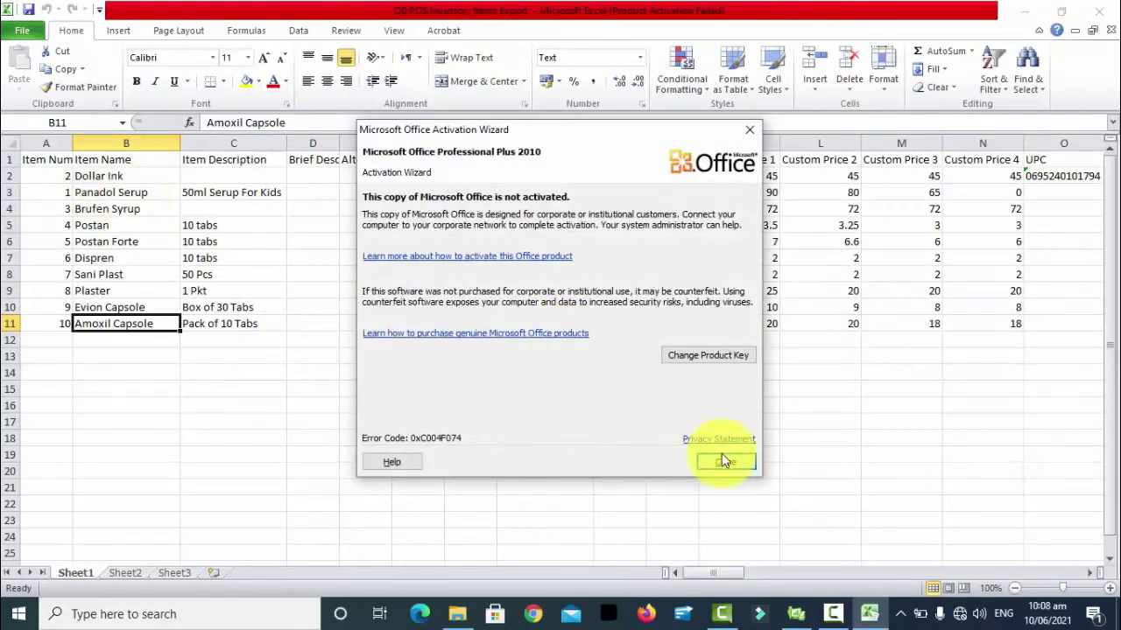
click(723, 462)
Examine the item names from Postan down to Amoxil Capsole in the workbook, and close Excel
click(131, 226)
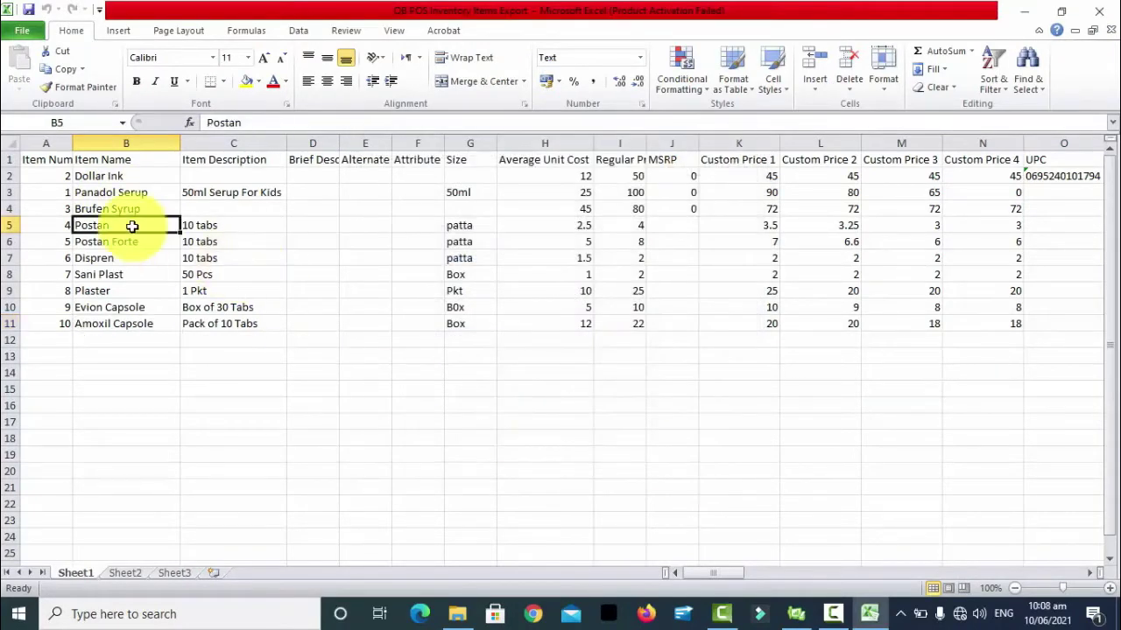
key(ctrl+shift+Down)
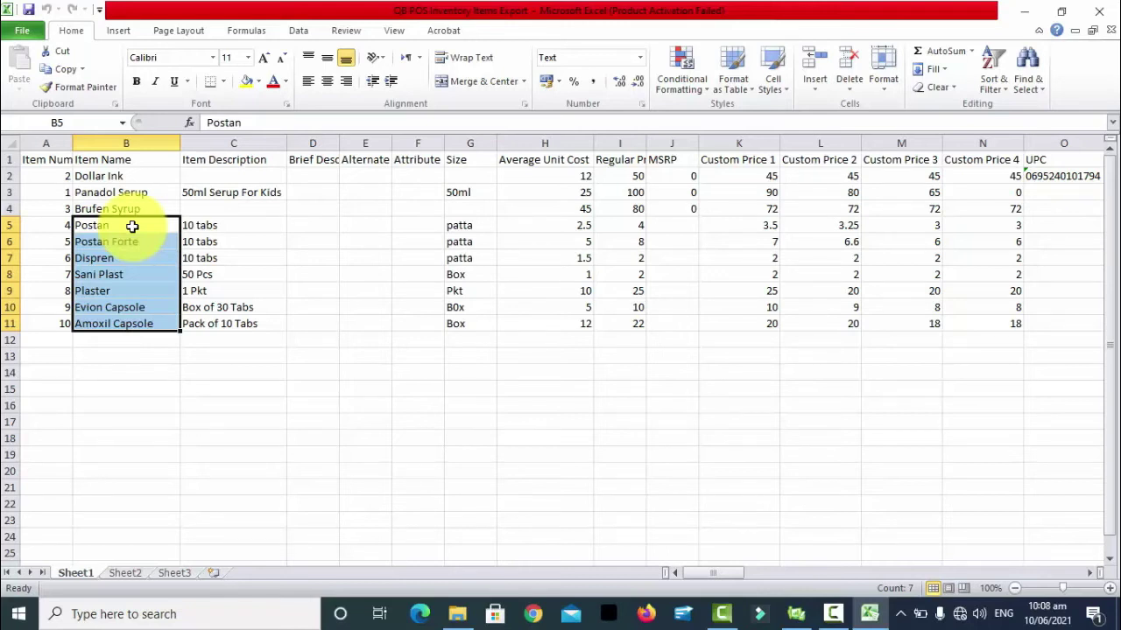
click(270, 278)
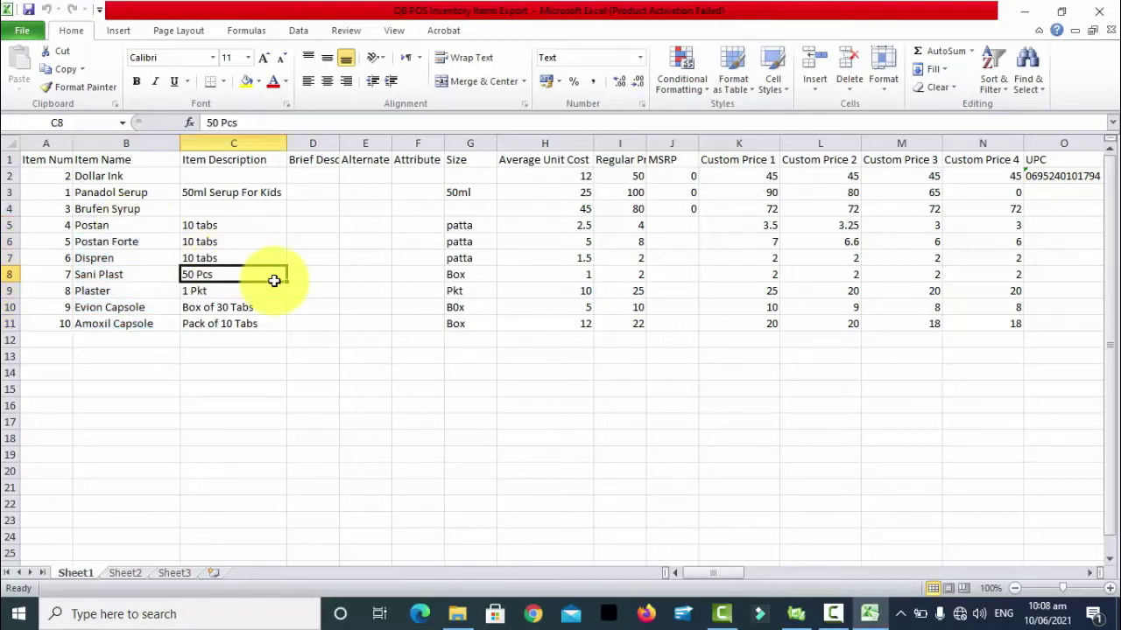
click(1098, 11)
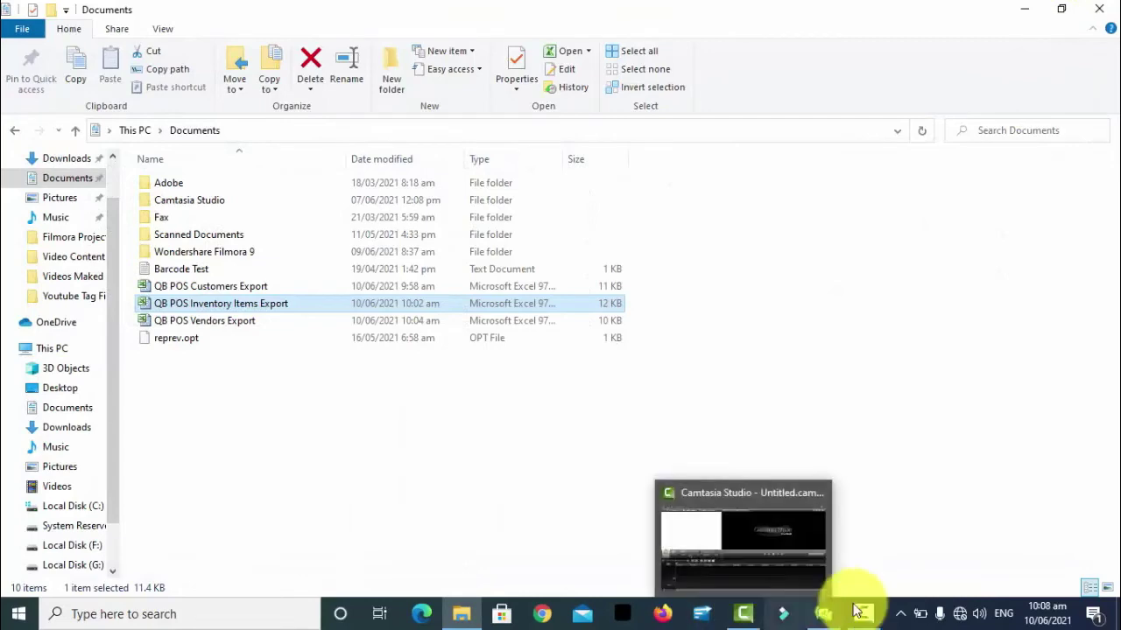
Switch to QuickBooks Point of Sale and start the Data Import Wizard for Inventory Items
click(825, 614)
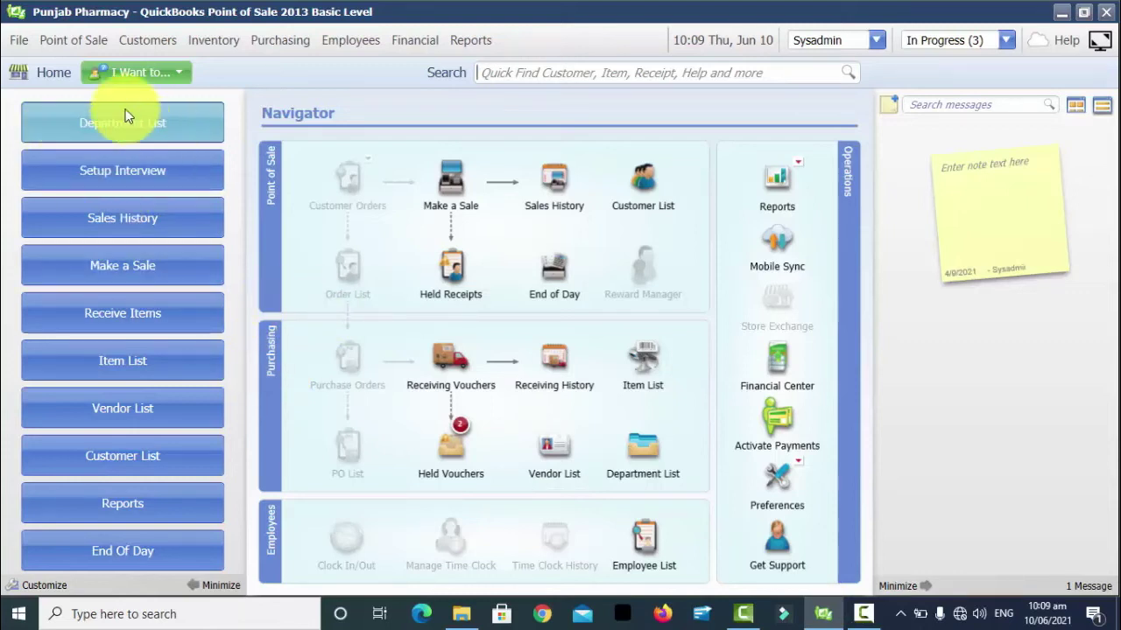
click(19, 43)
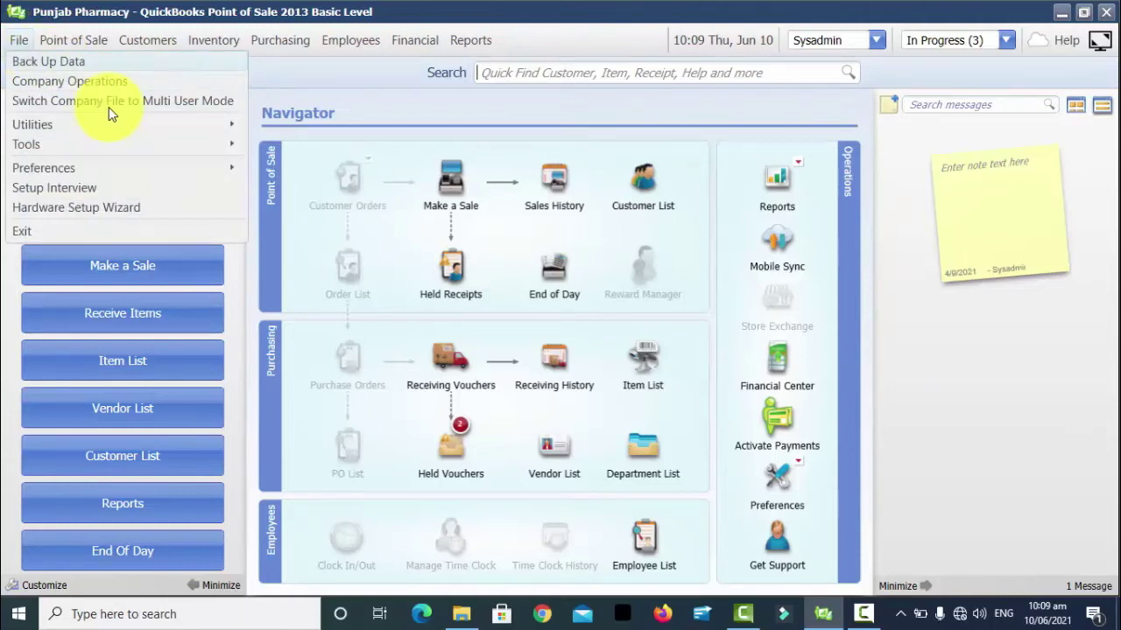
mouse_move(143, 124)
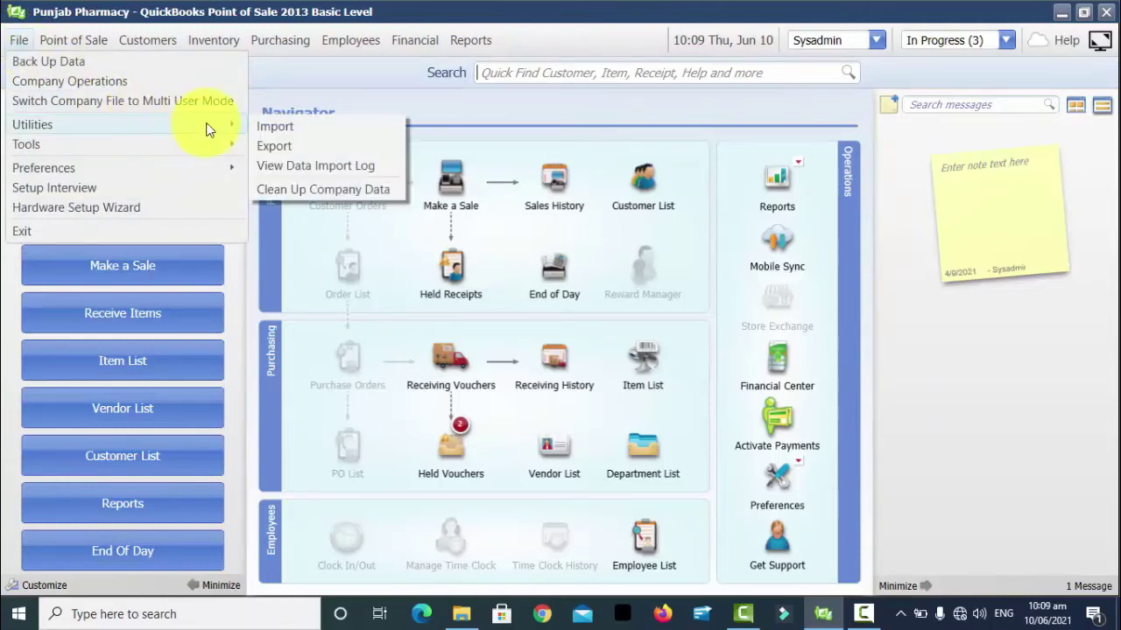
click(282, 134)
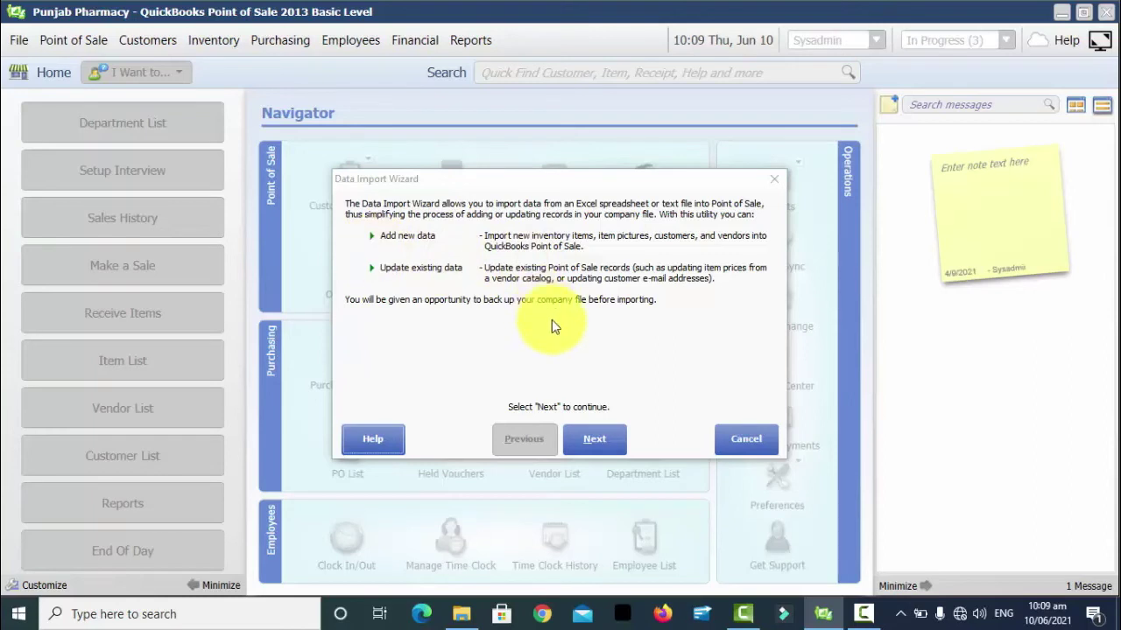
click(599, 440)
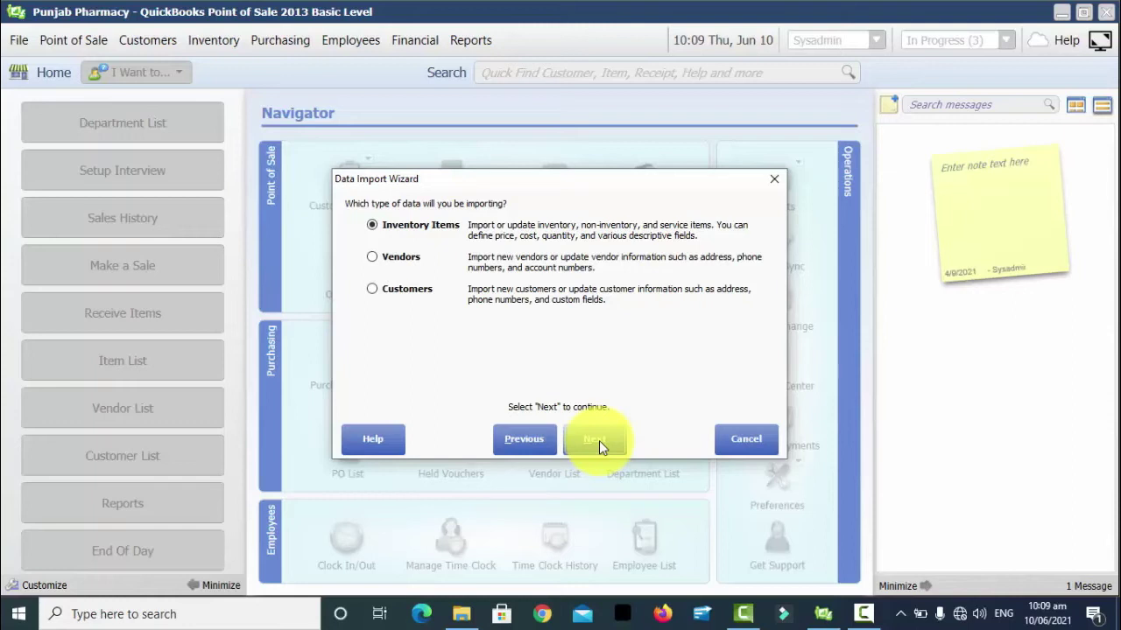
click(595, 440)
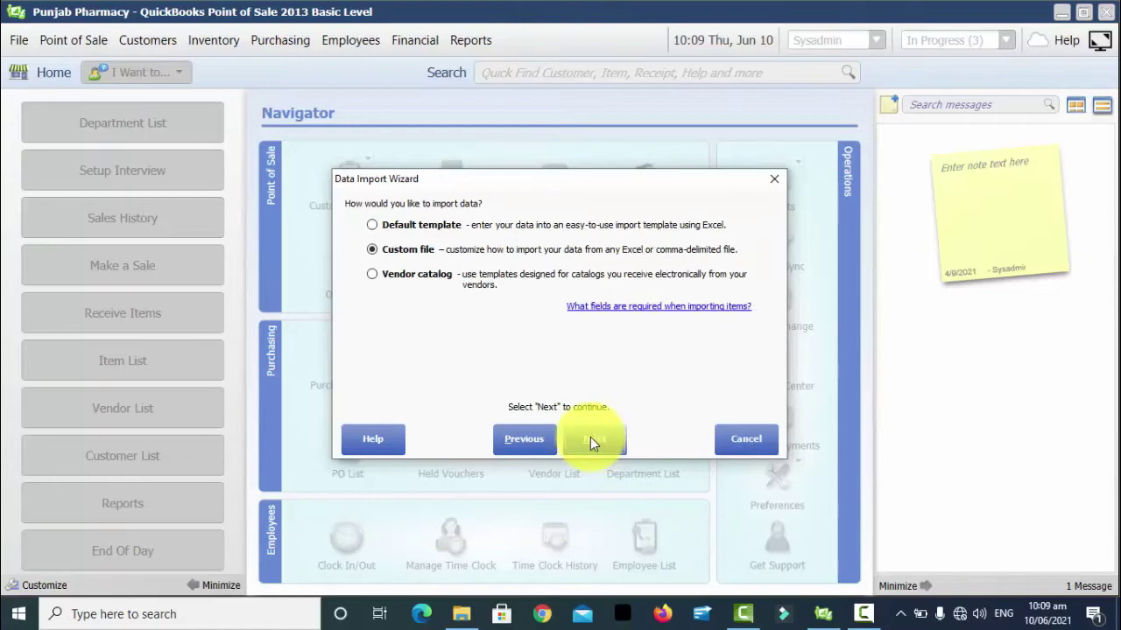
Choose Custom file as the import method and continue to the file selection page
click(425, 227)
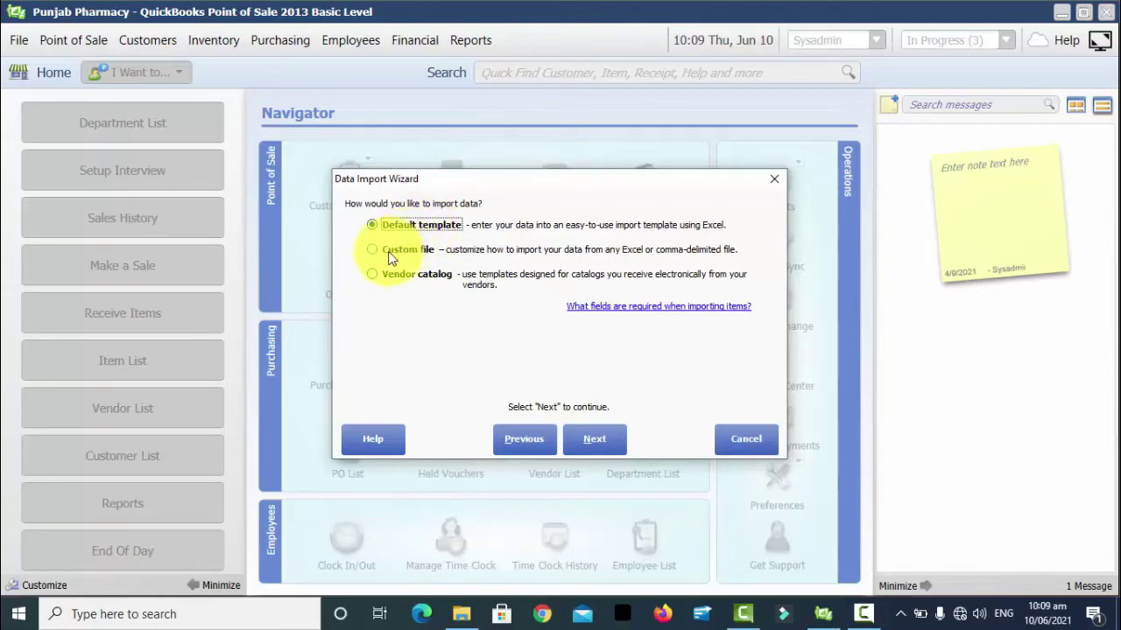
click(401, 259)
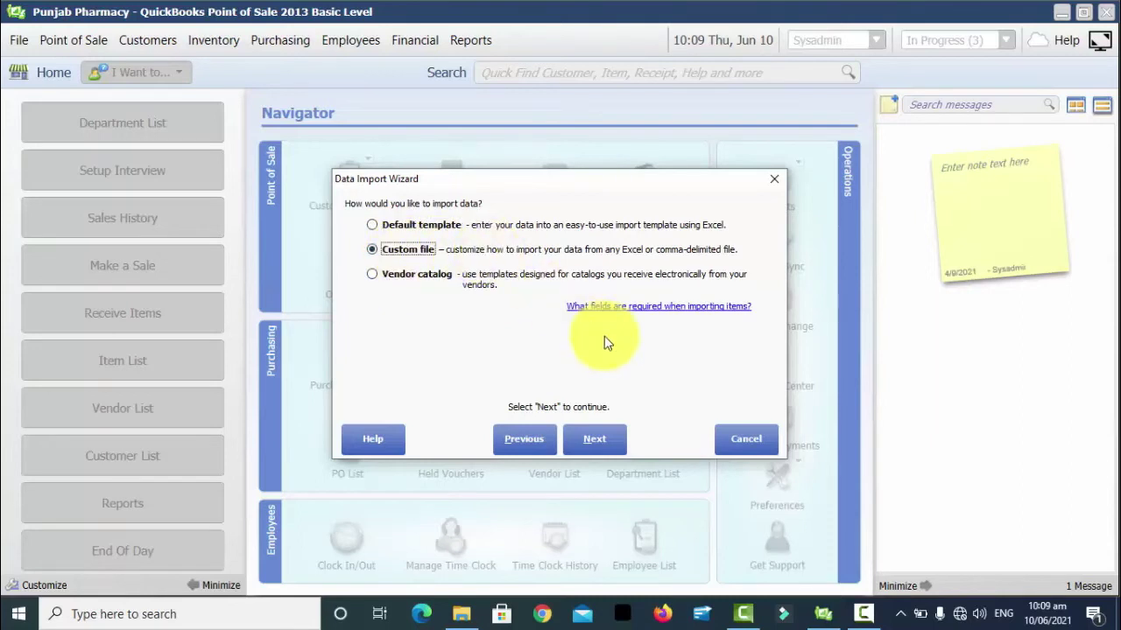
click(579, 437)
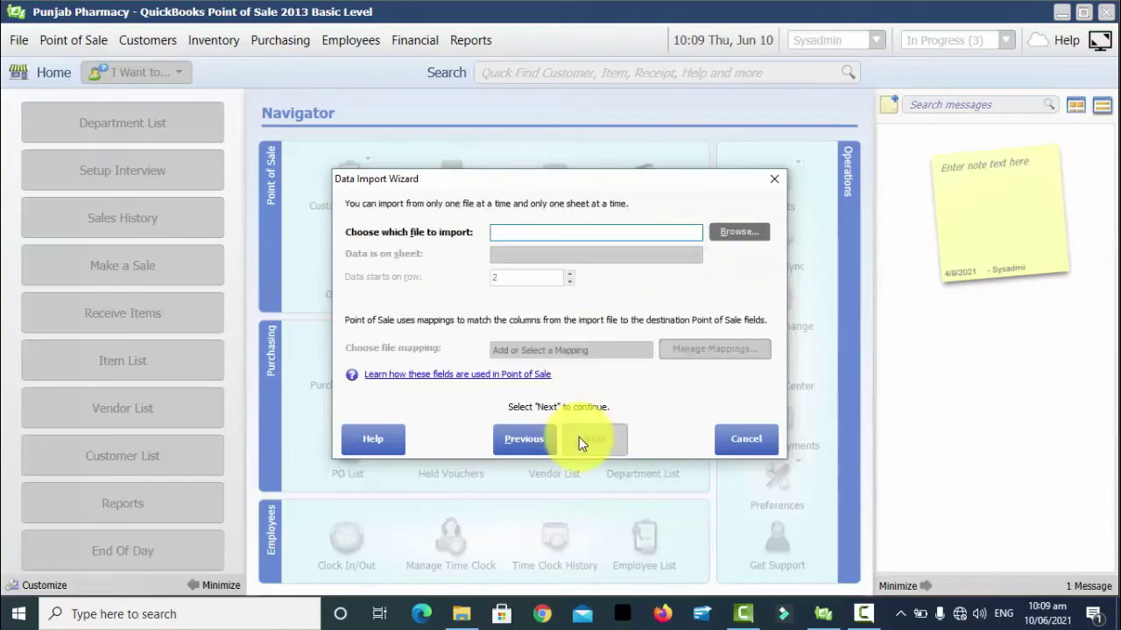
Select QB POS Inventory Items Export from Documents as the import file, with Sheet1 as the data sheet
click(738, 237)
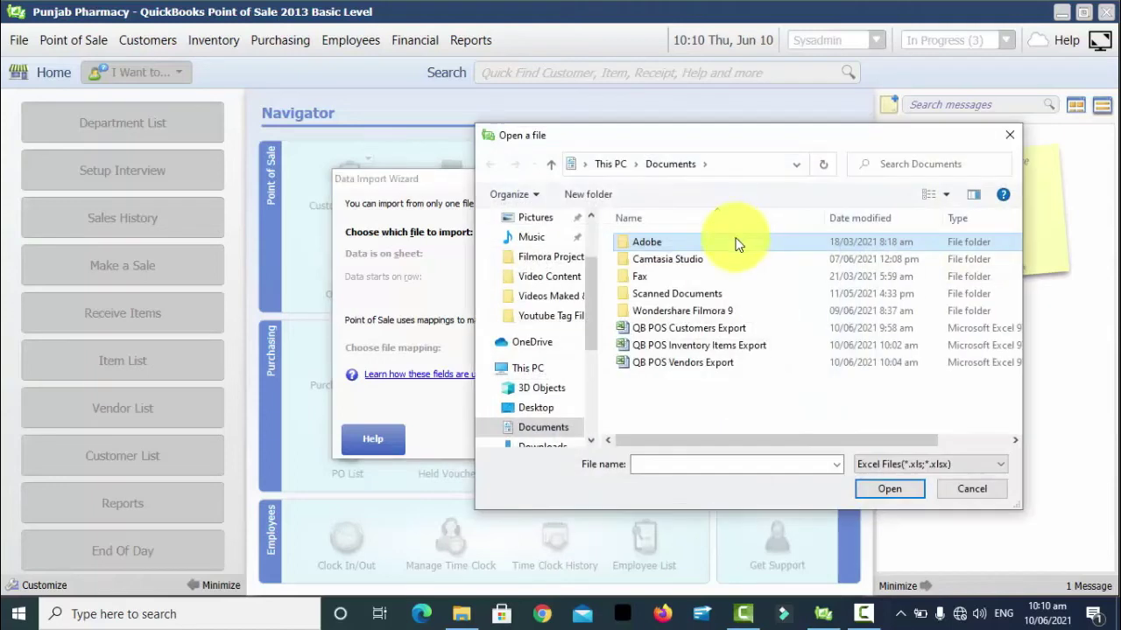
click(707, 346)
double_click(705, 348)
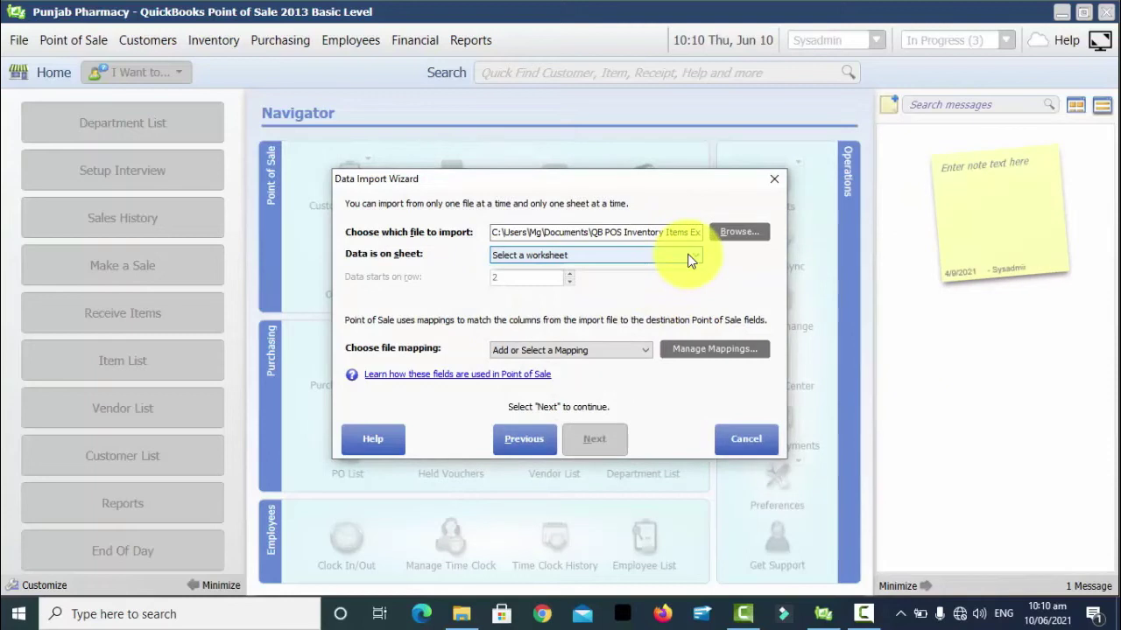
click(689, 256)
click(616, 281)
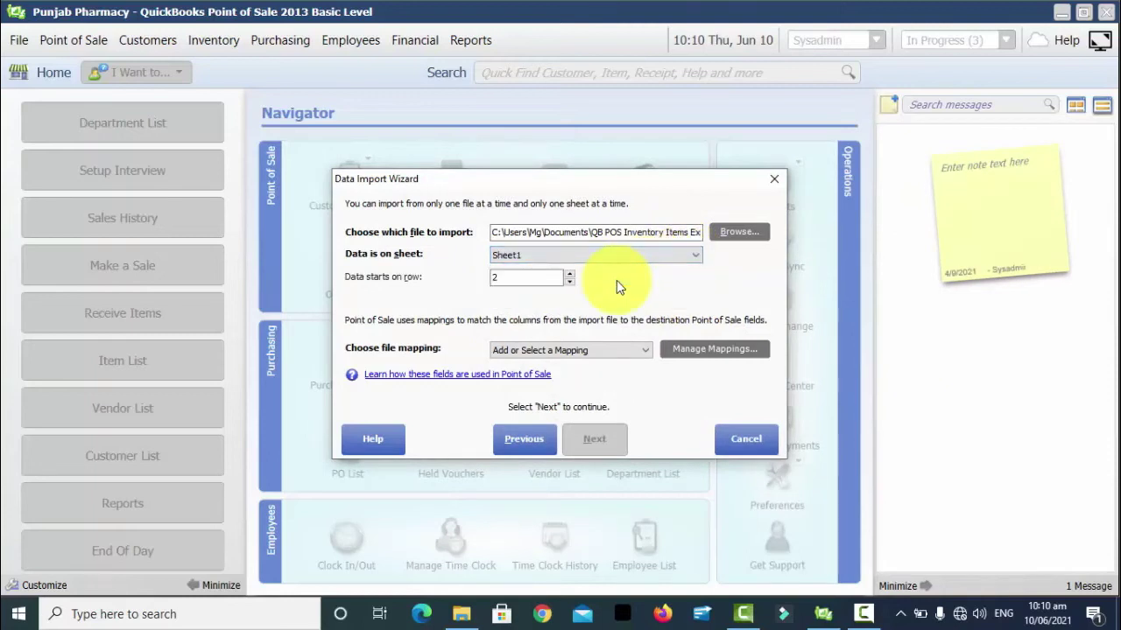
Set the import data to start on row 1
click(569, 273)
click(570, 281)
click(570, 281)
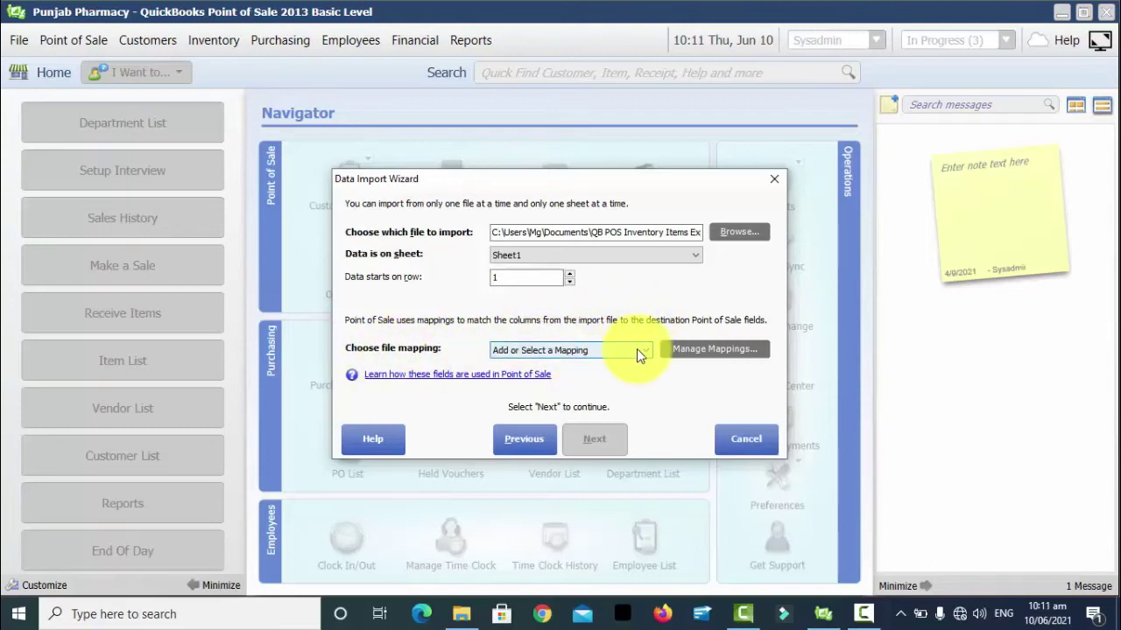
click(674, 350)
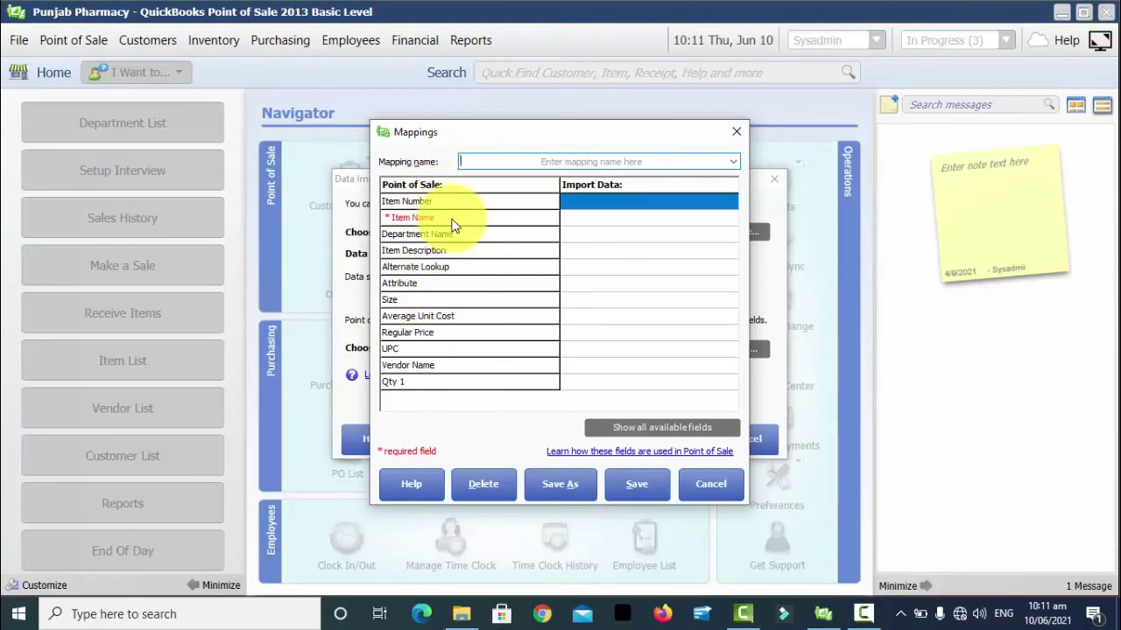
click(629, 200)
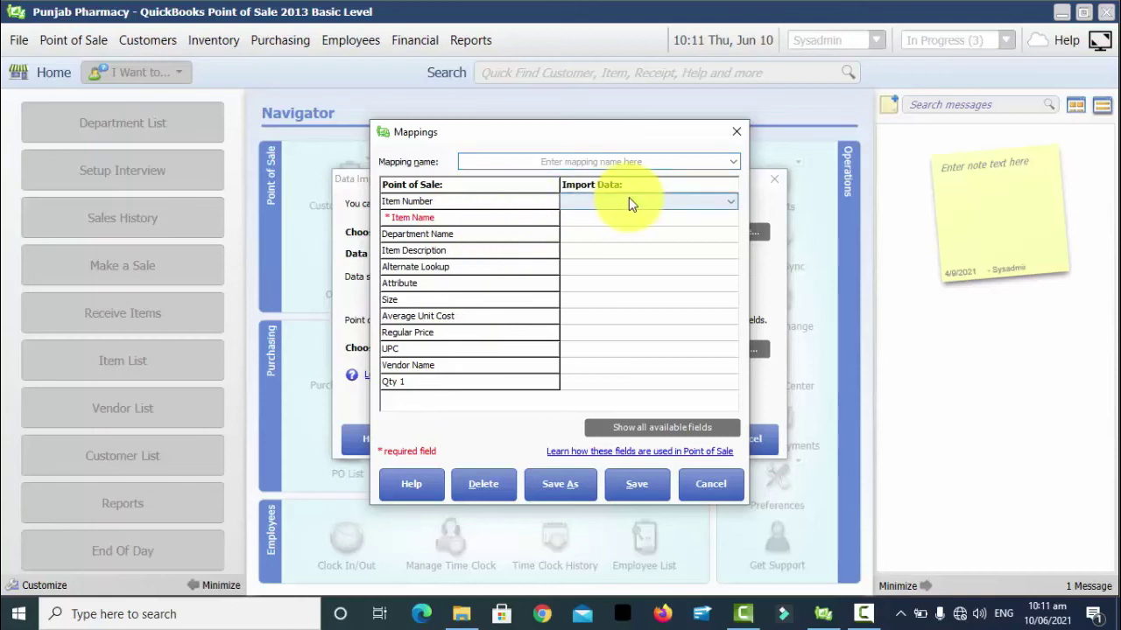
click(716, 200)
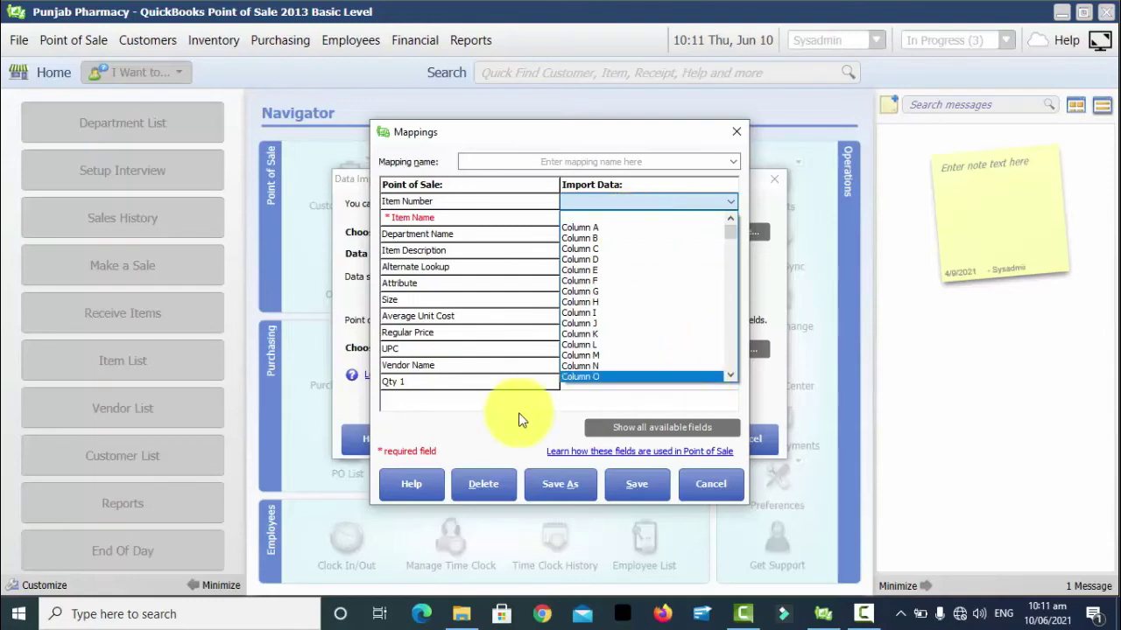
click(711, 477)
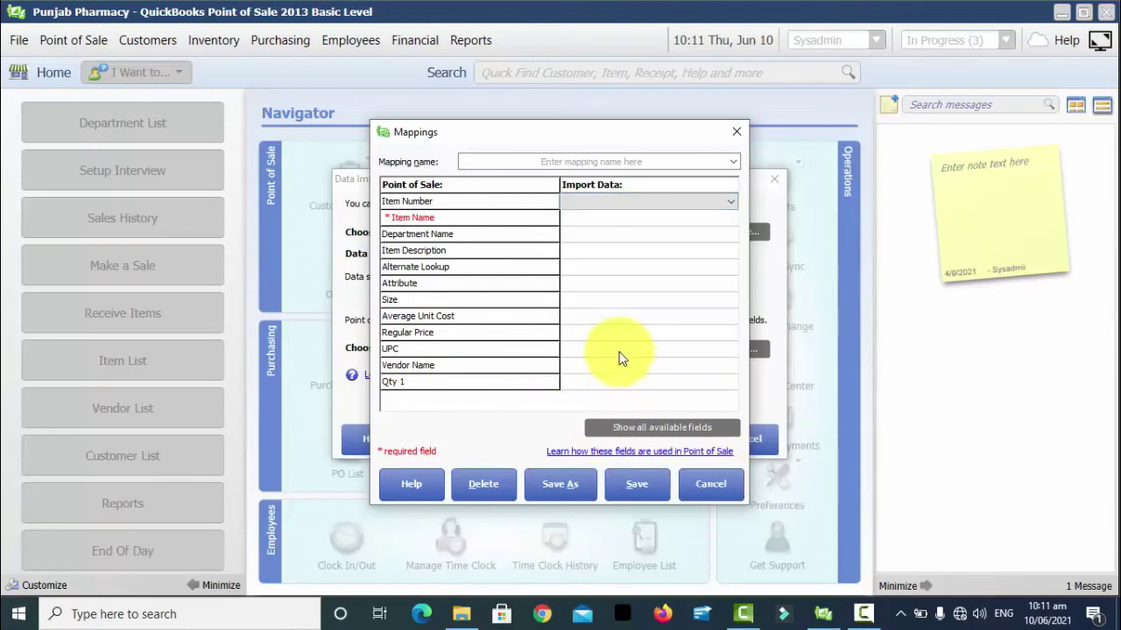
click(714, 492)
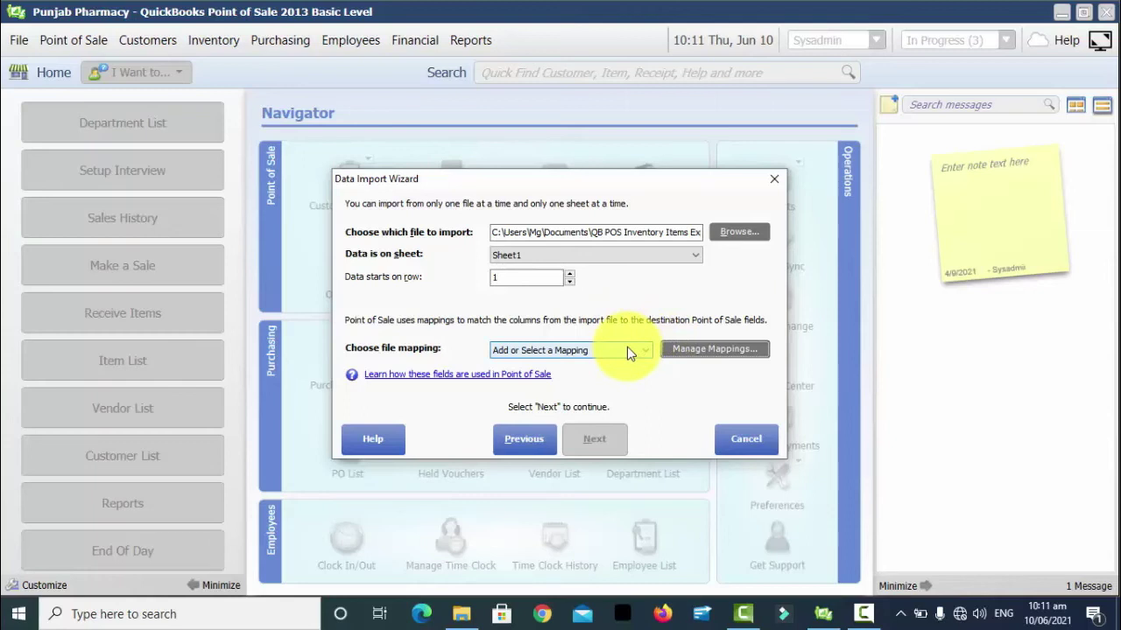
Use the Default Inventory Template as the file mapping and continue to the duplicate record options
click(626, 350)
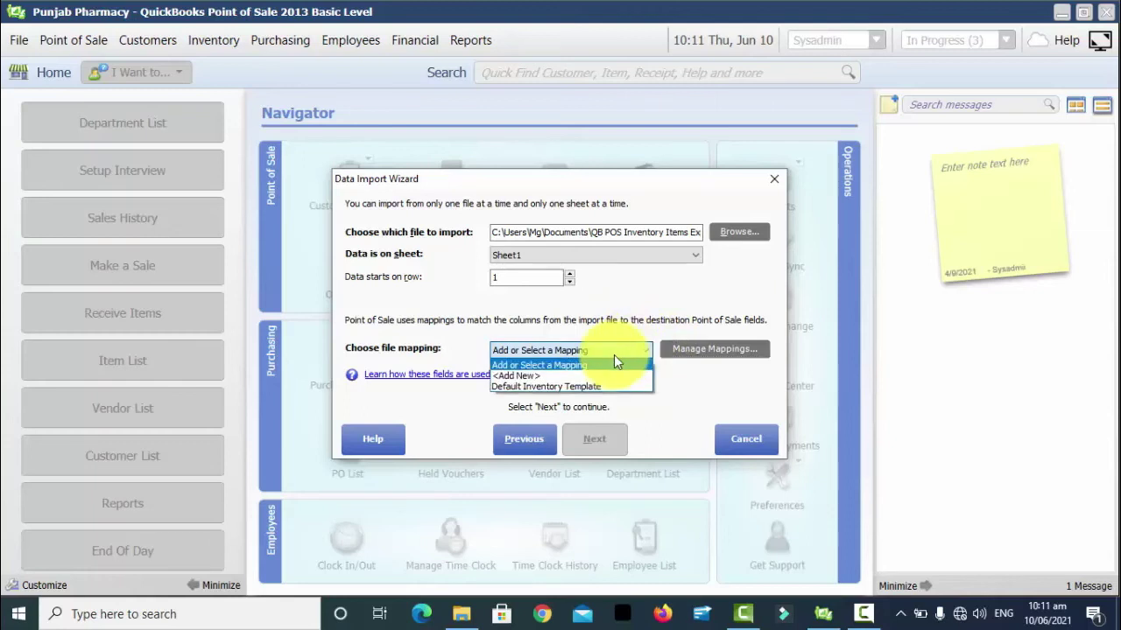
click(565, 386)
click(609, 447)
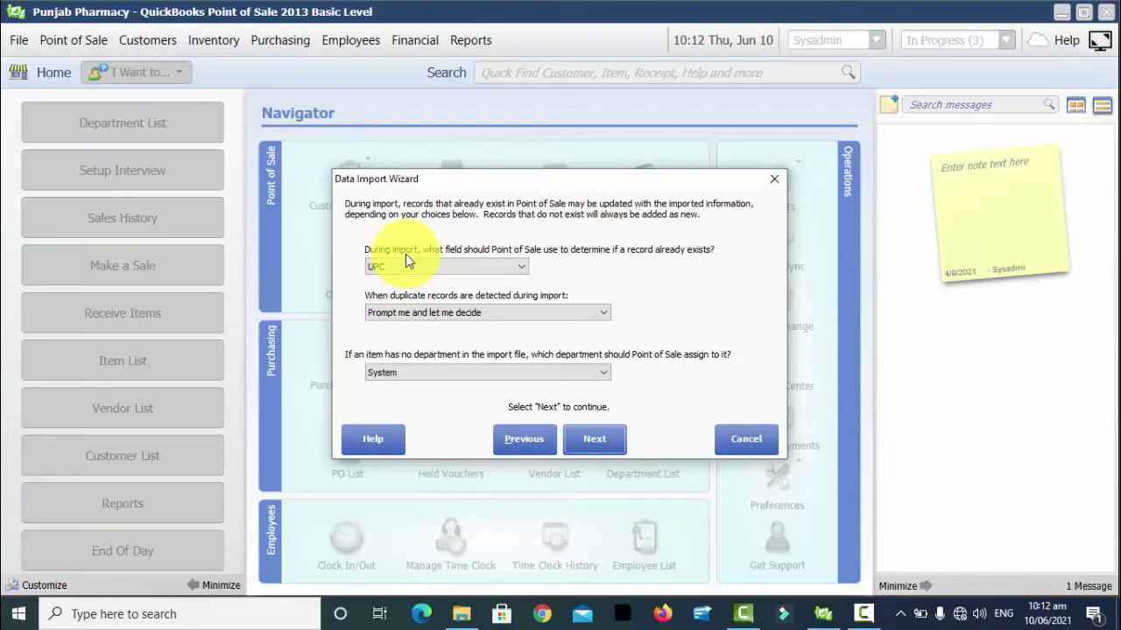
Match existing records by Item Name + Attr + Size + Department, and keep existing data and discard import data for duplicates
click(506, 261)
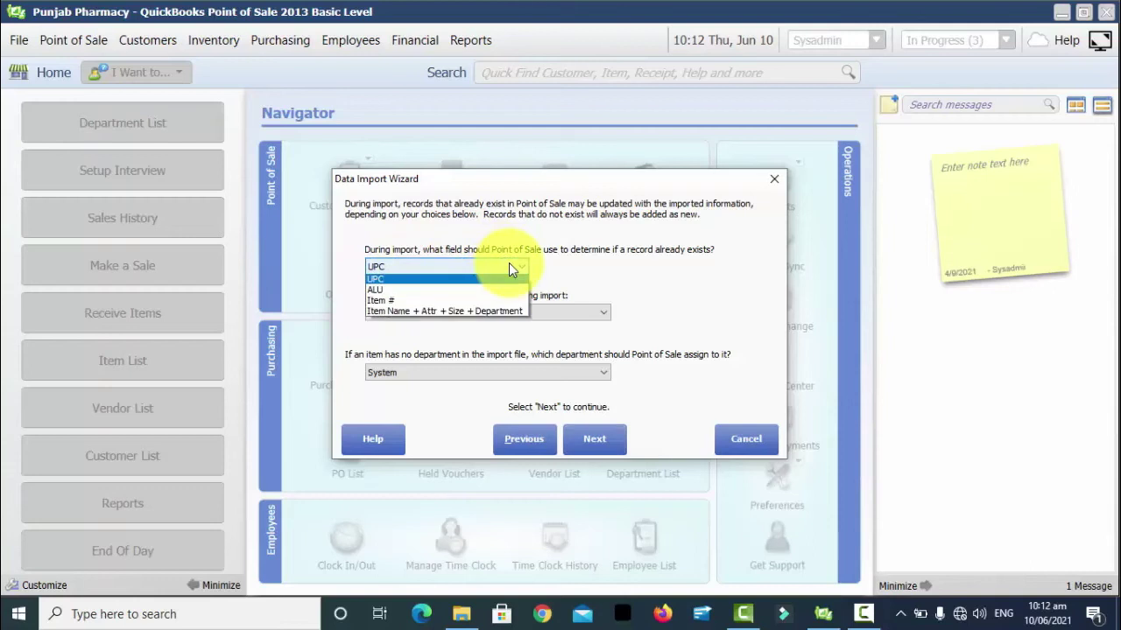
click(432, 315)
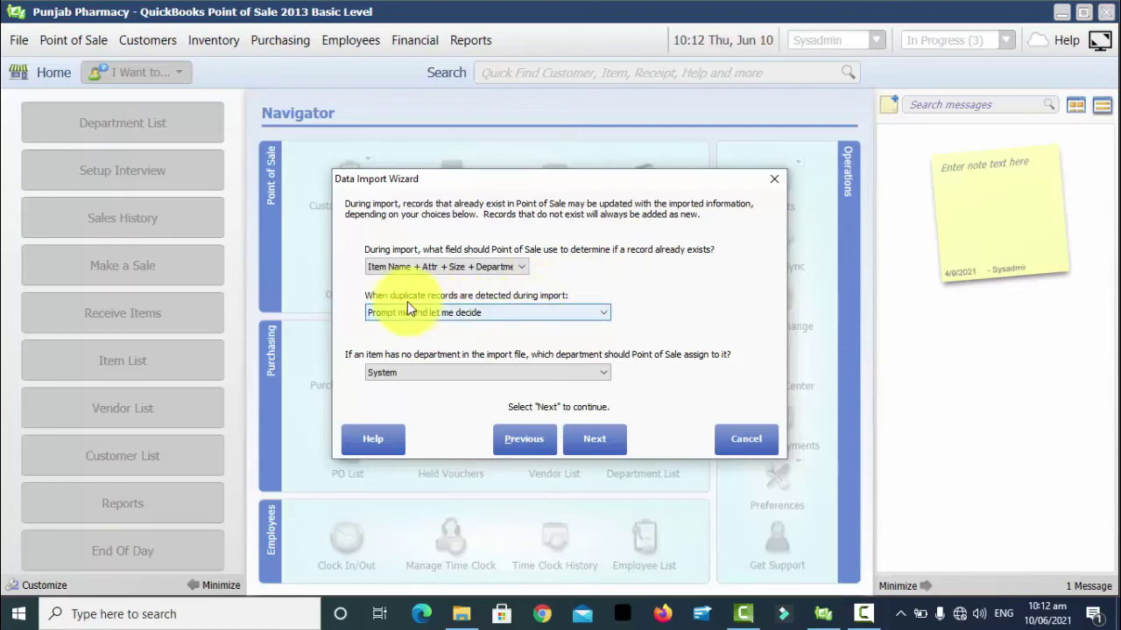
click(576, 314)
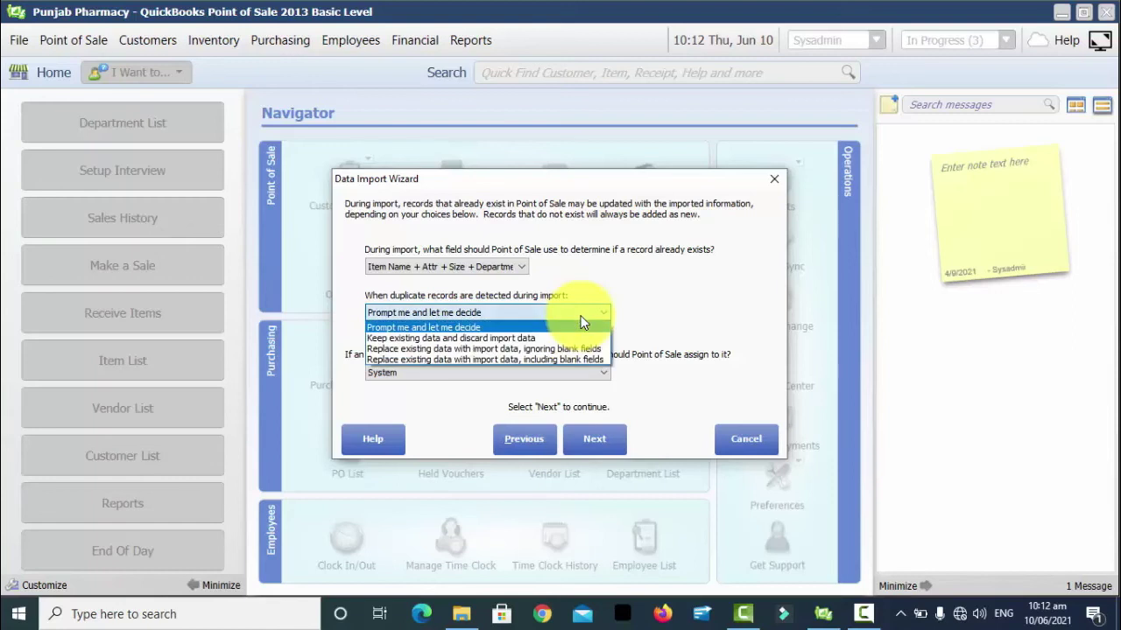
click(507, 338)
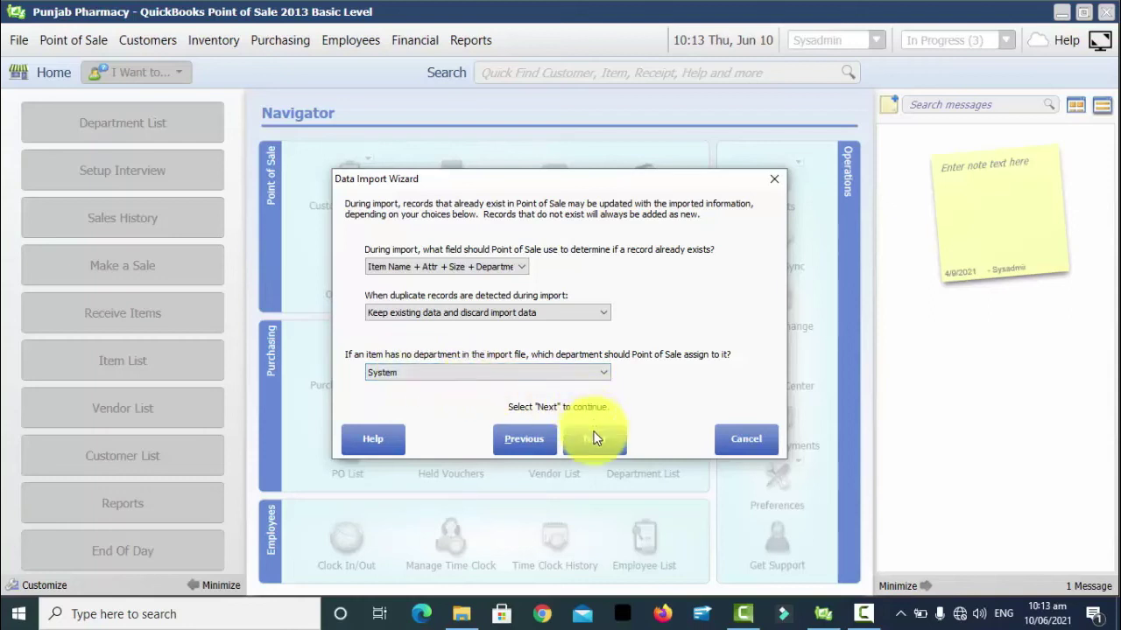
Import the inventory items with the company file backed up to the default location first, and close the import wizard
click(594, 438)
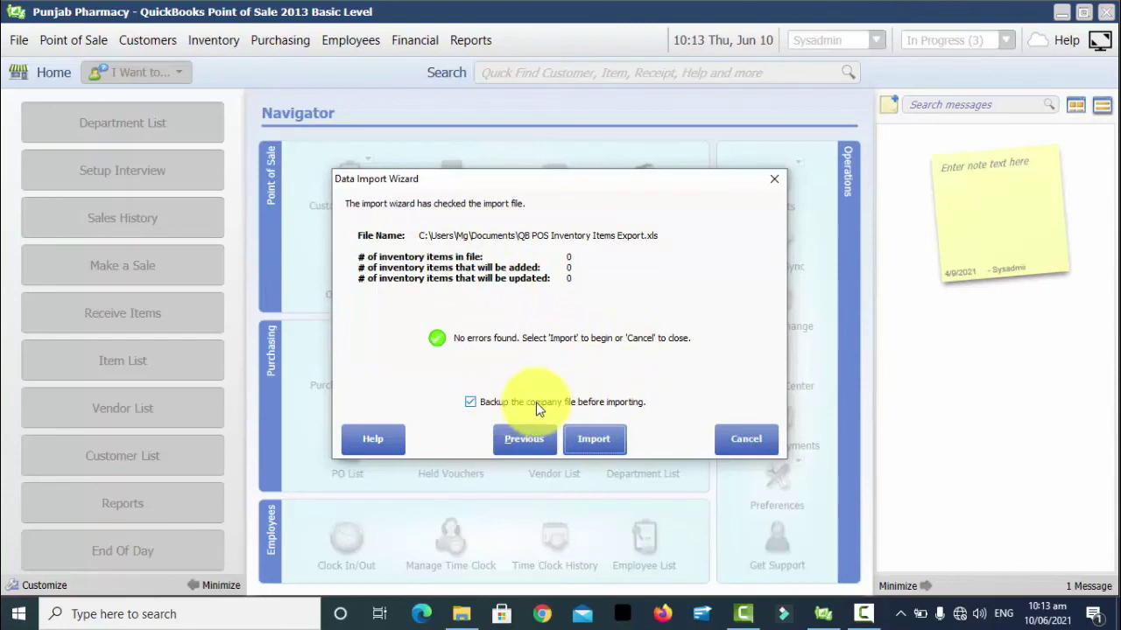
click(580, 429)
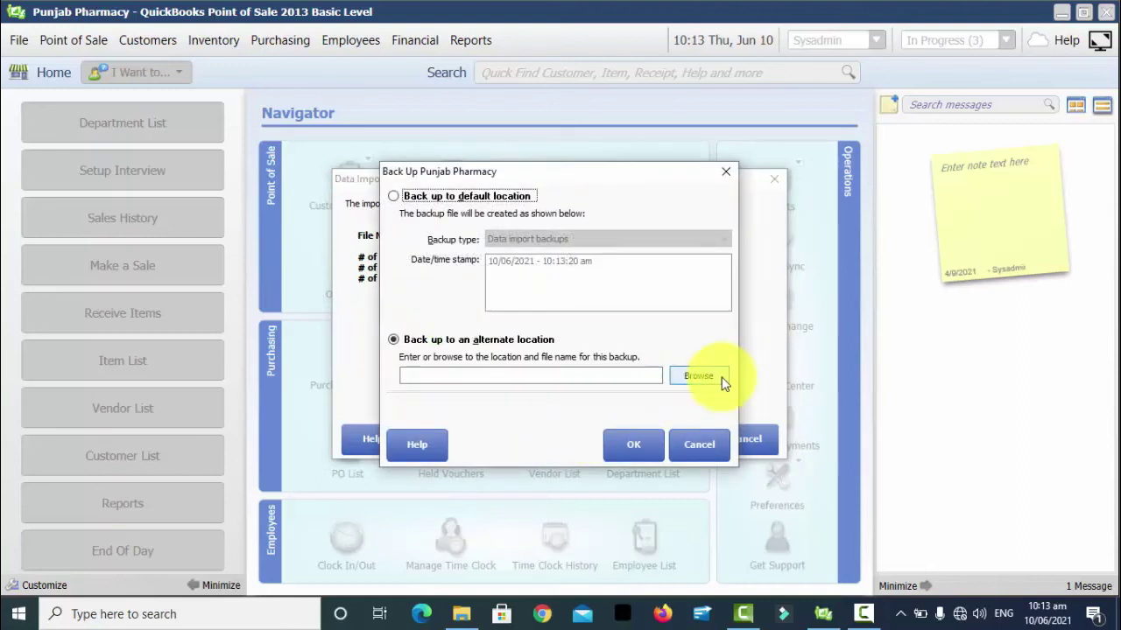
click(405, 198)
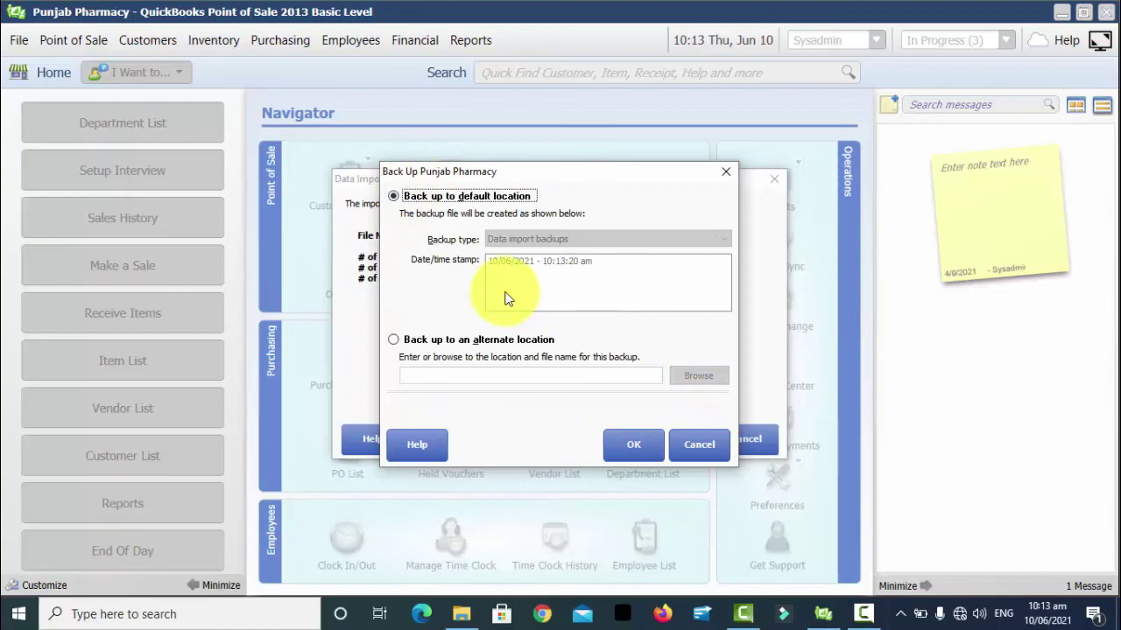
click(631, 437)
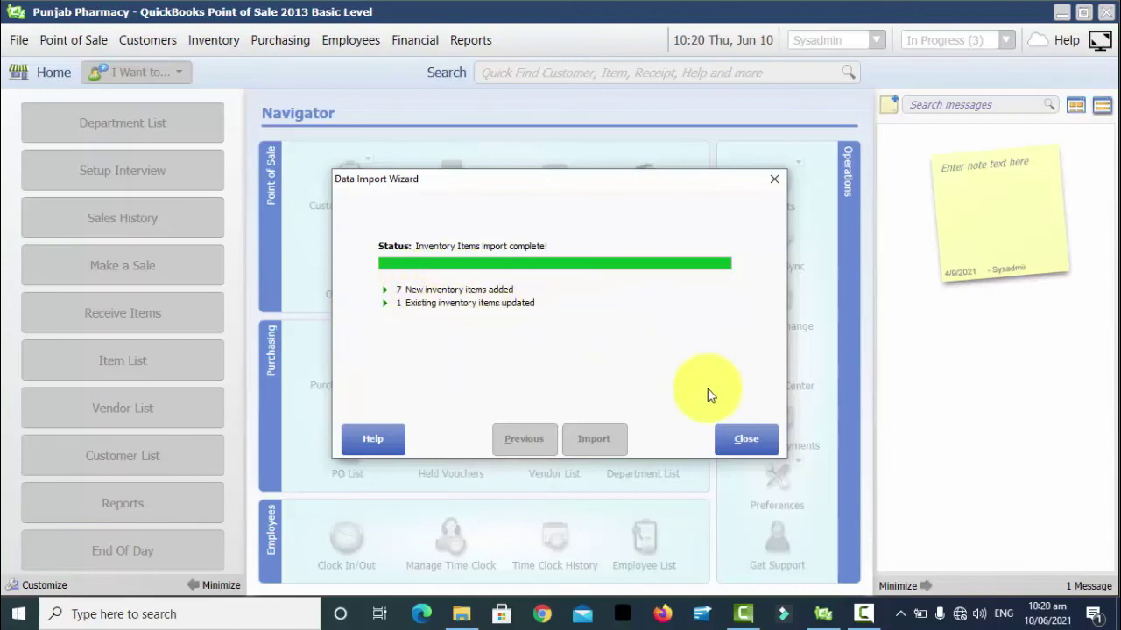
click(748, 439)
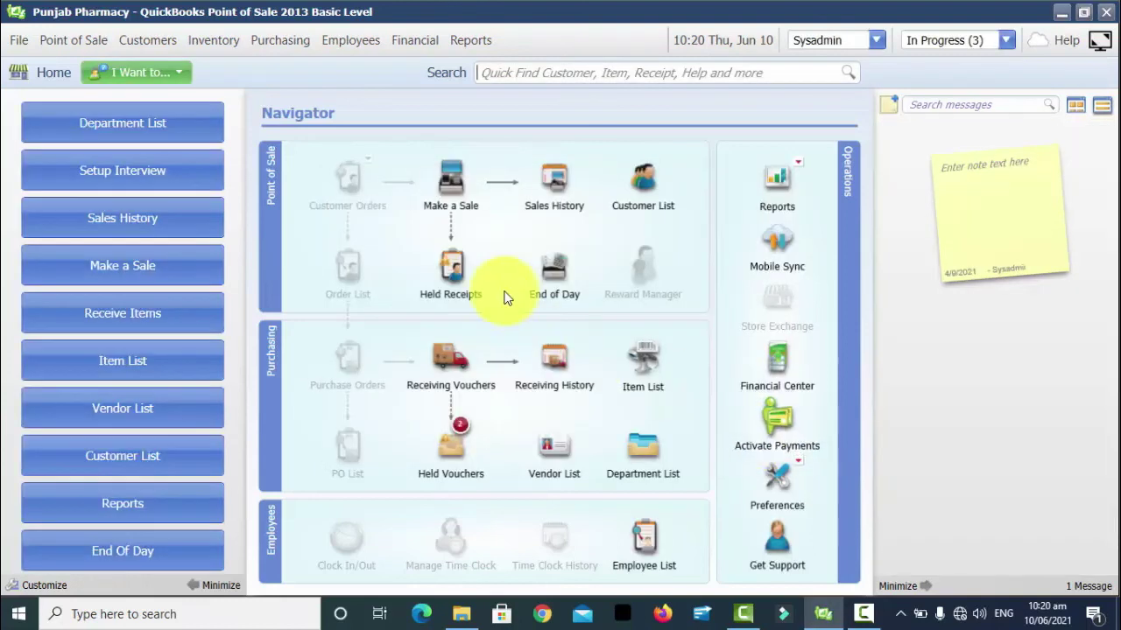
Open the inventory item list to check the imported items, and return to the home Navigator
click(198, 44)
click(235, 146)
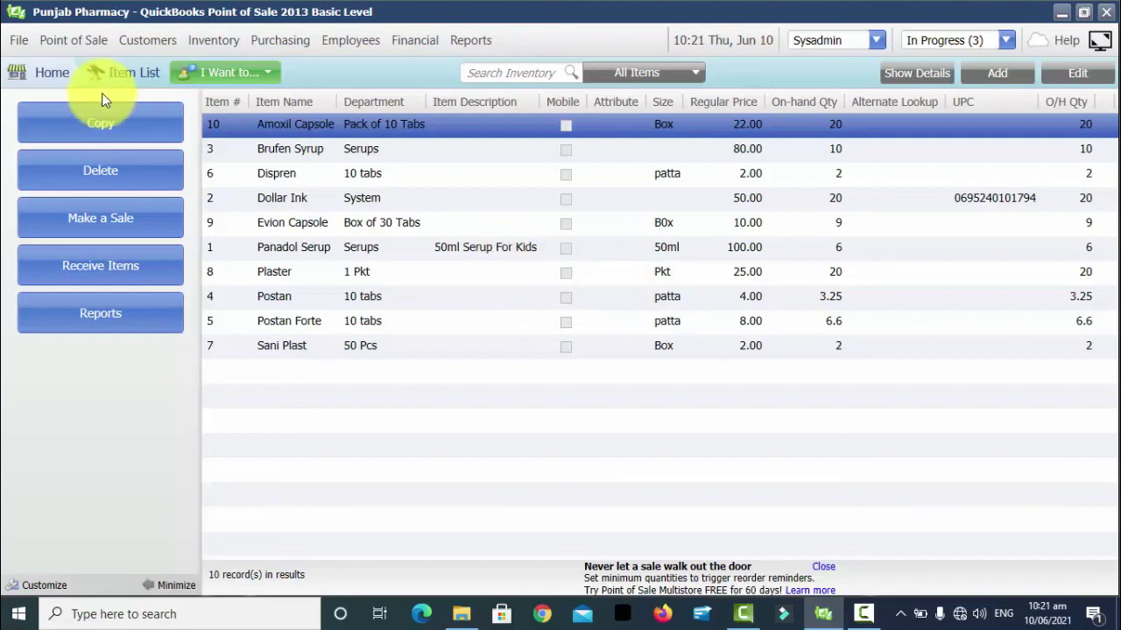
click(44, 74)
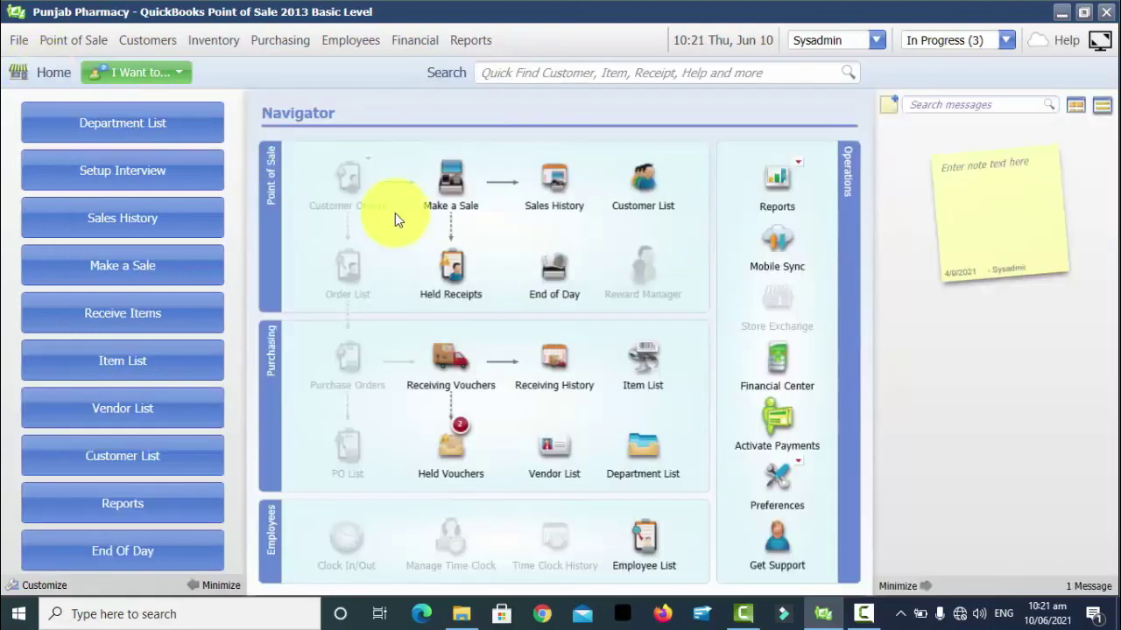